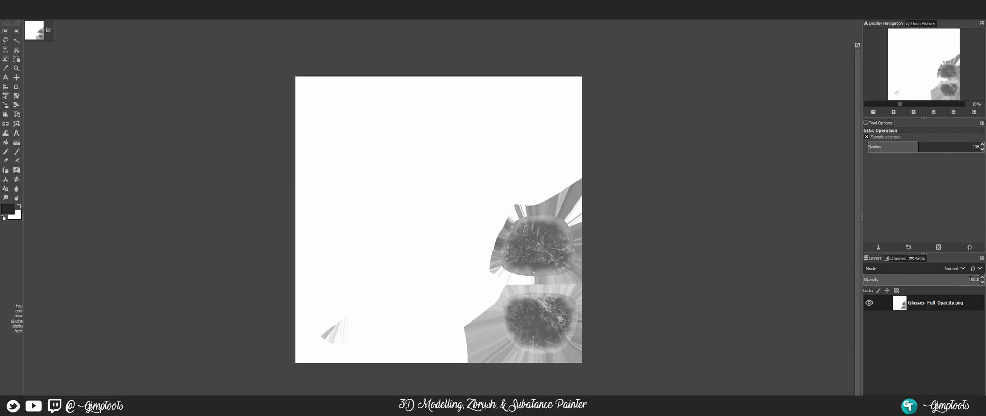
# Switch to Blender and examine how the opacity texture node feeds the mix shaders in the glasses material
pyautogui.click(896, 259)
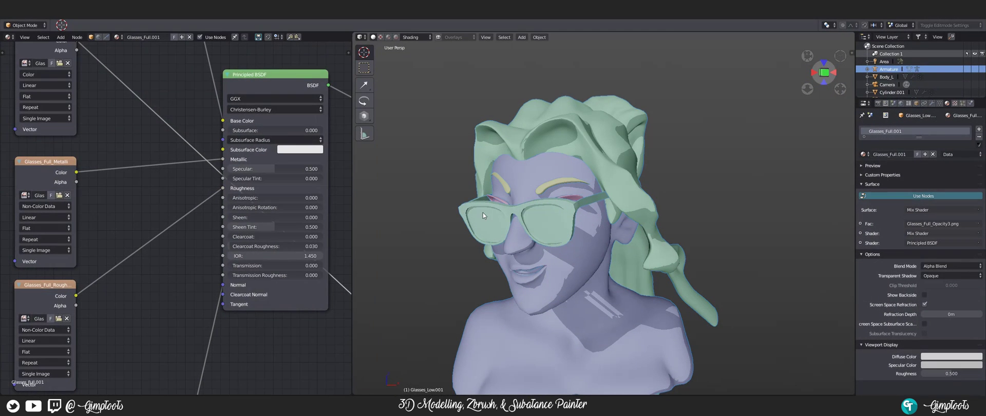
pyautogui.scroll(-10, 186, 162)
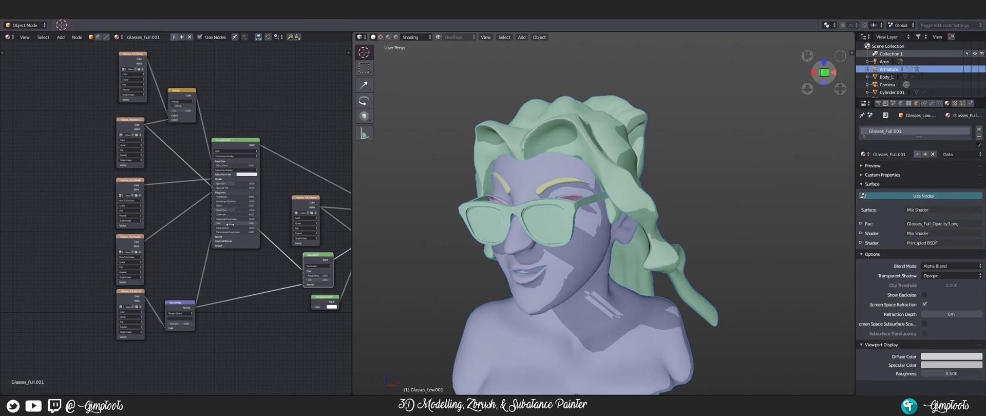
pyautogui.moveTo(332, 300); pyautogui.dragTo(240, 229)
pyautogui.moveTo(534, 225); pyautogui.dragTo(577, 212)
pyautogui.scroll(4, 564, 218)
pyautogui.scroll(-4, 564, 218)
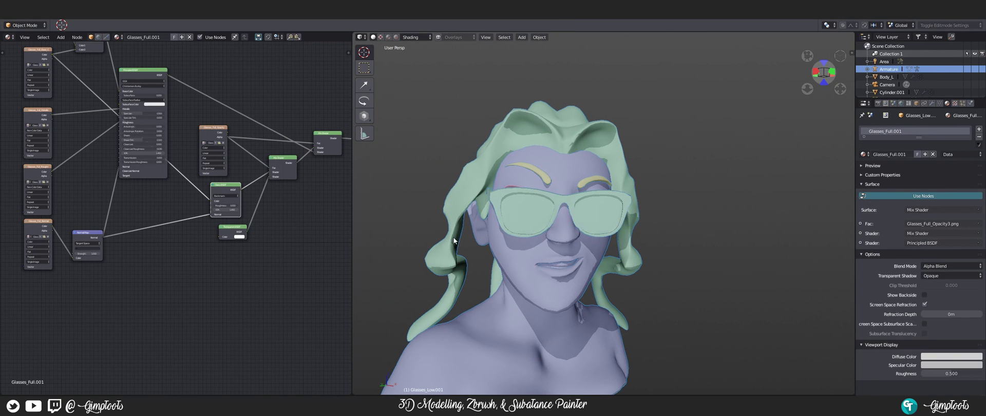
pyautogui.scroll(2, 191, 157)
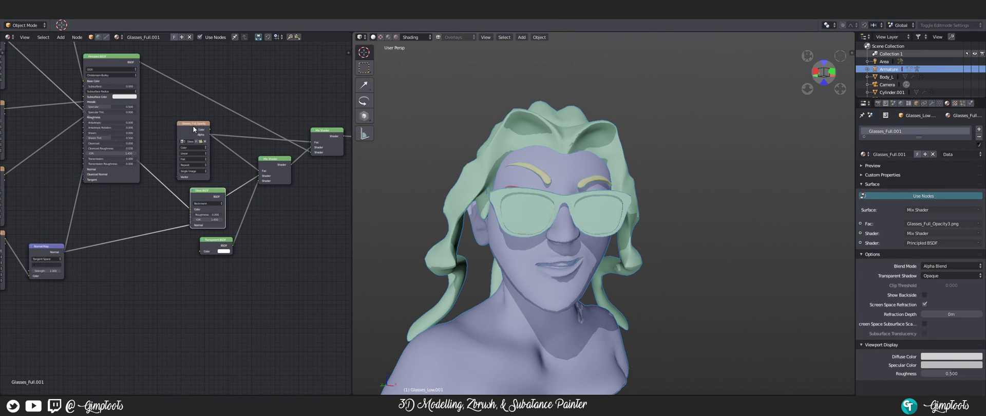
pyautogui.moveTo(192, 126); pyautogui.dragTo(176, 114)
pyautogui.scroll(1, 210, 142)
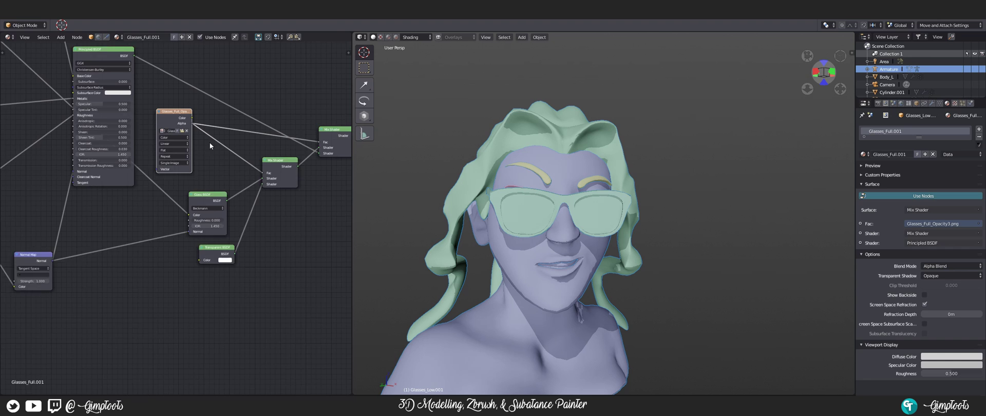
pyautogui.scroll(1, 210, 144)
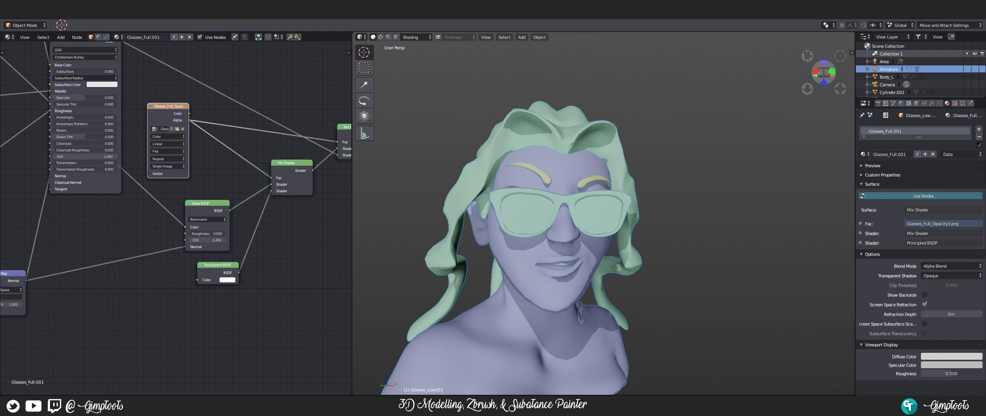
# Switch back to GIMP, check the opacity image's channels, and duplicate the Glasses_Full_Opacity.png layer
pyautogui.click(461, 406)
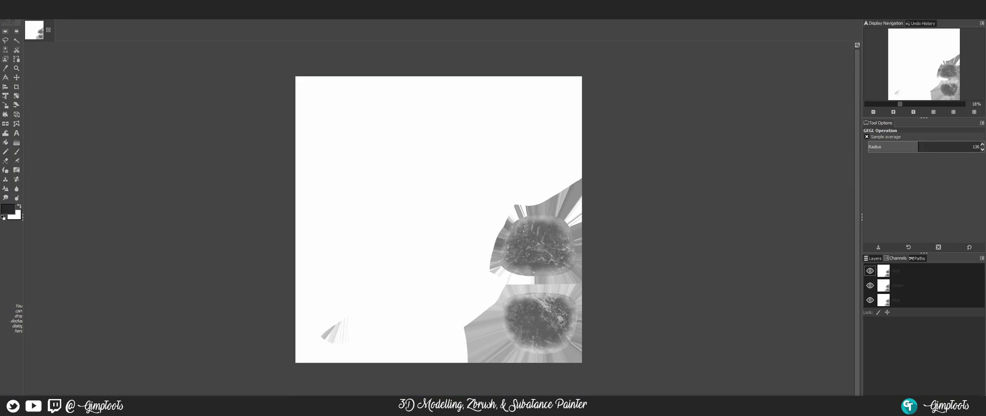
pyautogui.click(879, 260)
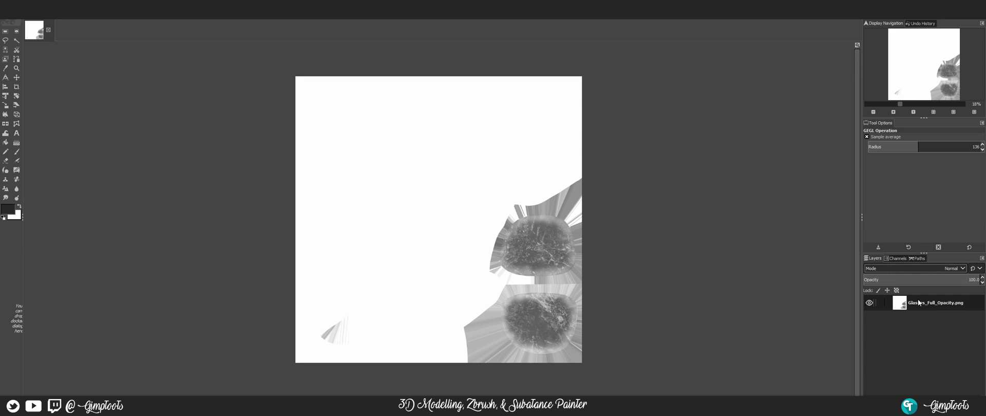
pyautogui.moveTo(919, 303); pyautogui.dragTo(936, 406)
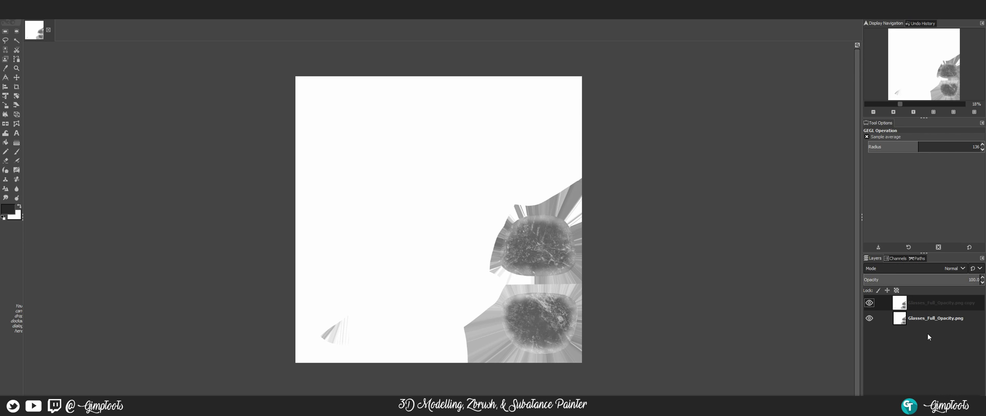
# Add a layer mask to the duplicate layer, initialized to a grayscale copy of the layer
pyautogui.rightClick(926, 303)
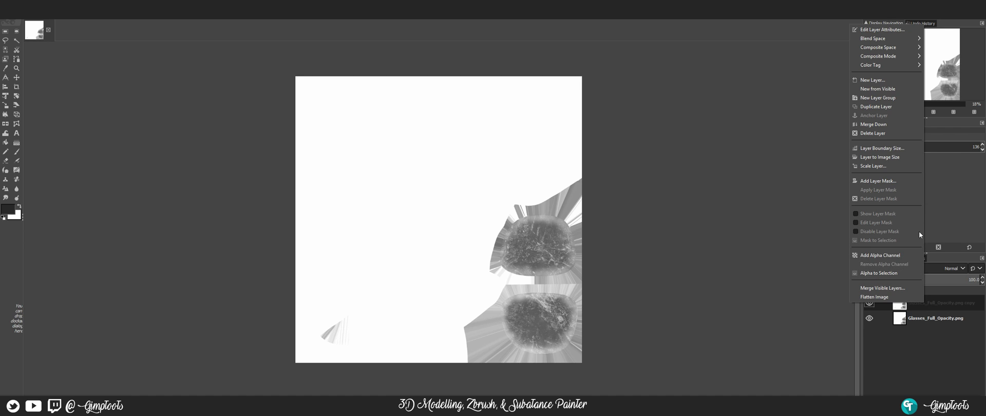
pyautogui.click(877, 181)
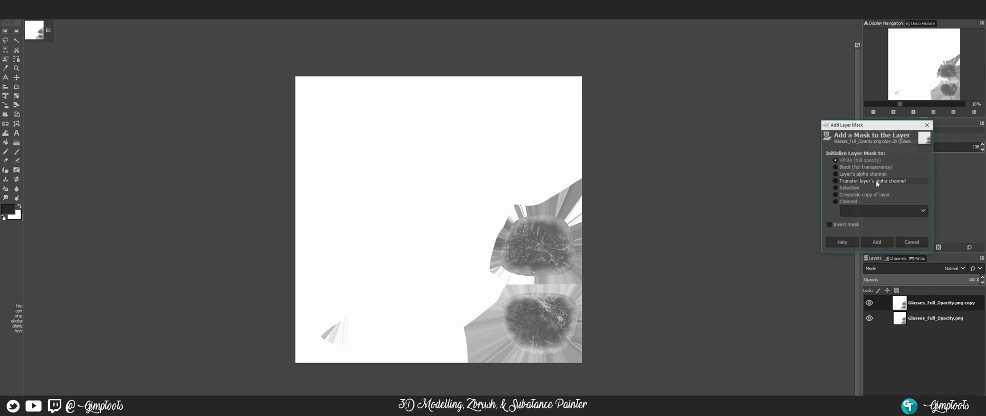
pyautogui.click(840, 195)
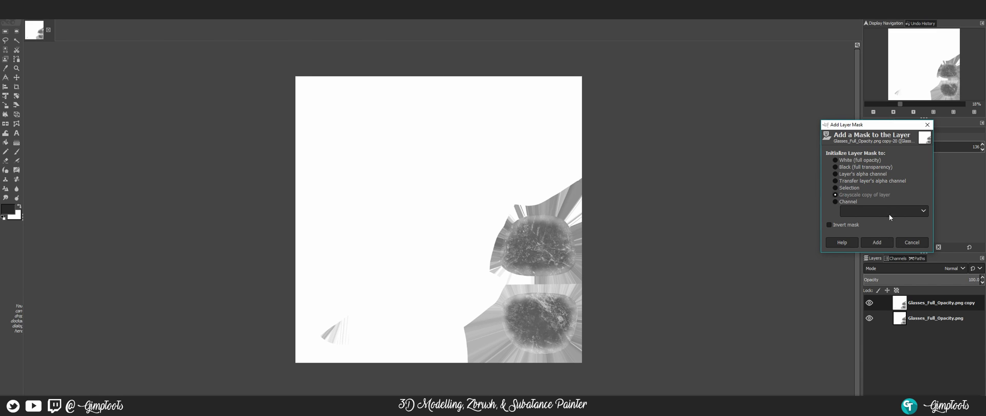
pyautogui.click(878, 242)
# Add a white (full opacity) layer mask to the original Glasses_Full_Opacity.png layer
pyautogui.click(917, 318)
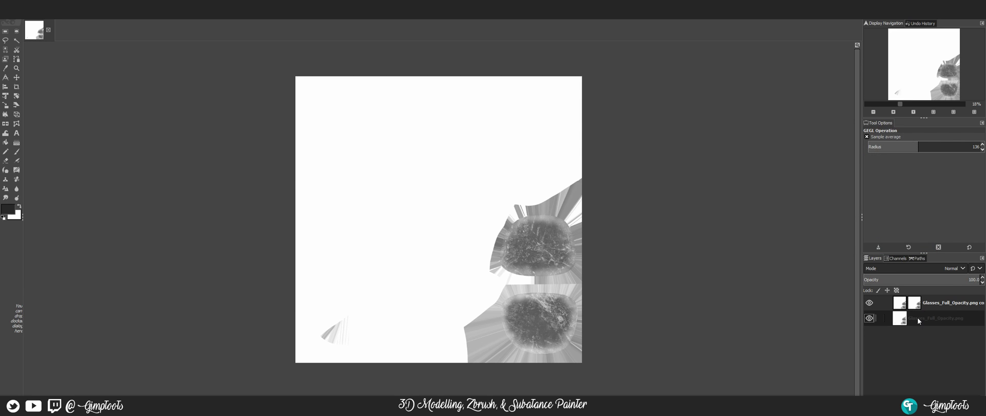
pyautogui.rightClick(917, 319)
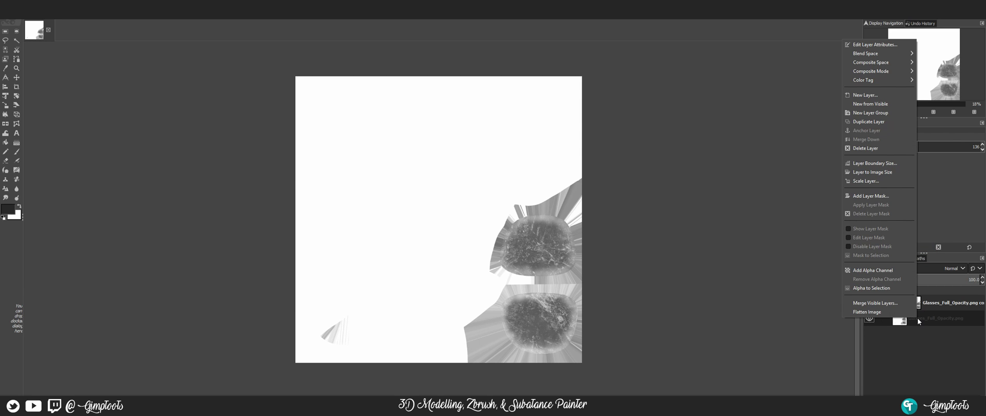
pyautogui.click(879, 196)
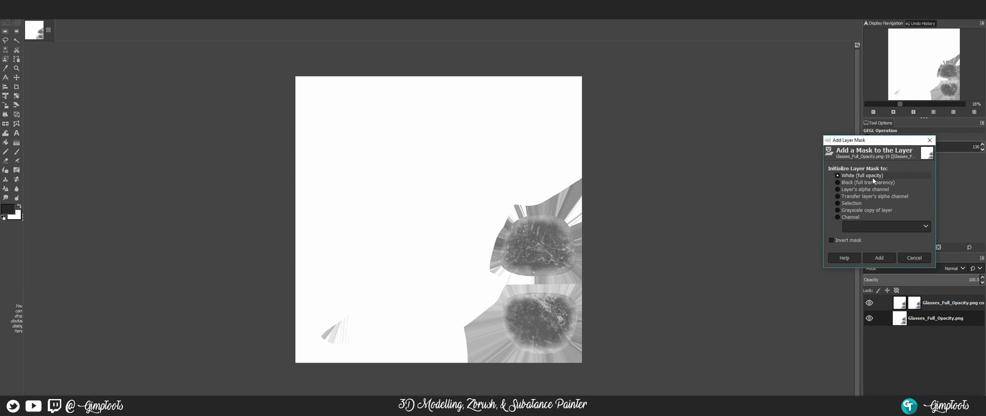
pyautogui.click(881, 259)
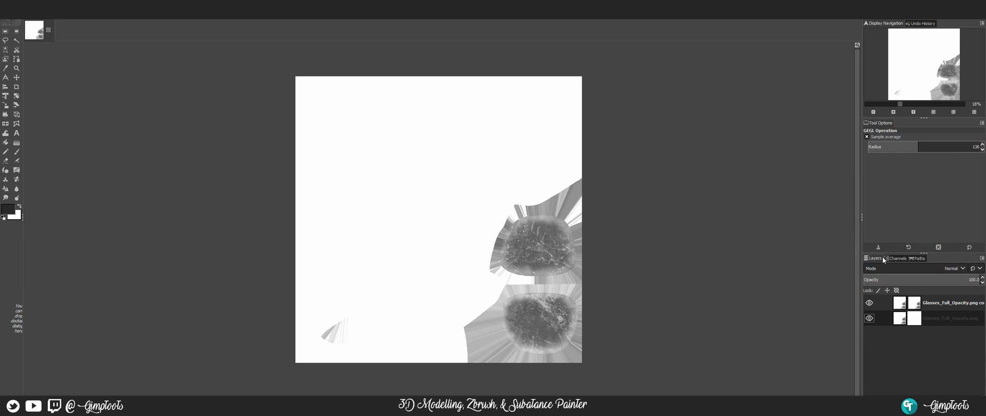
# Copy the whole grayscale mask of the duplicate layer into the original layer's mask and anchor the pasted selection
pyautogui.click(899, 321)
pyautogui.click(942, 306)
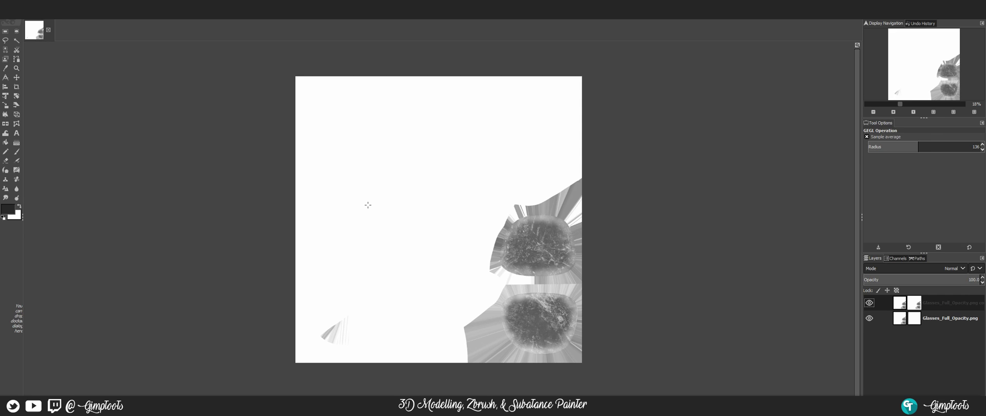
pyautogui.hotkey('ctrl', 'a')
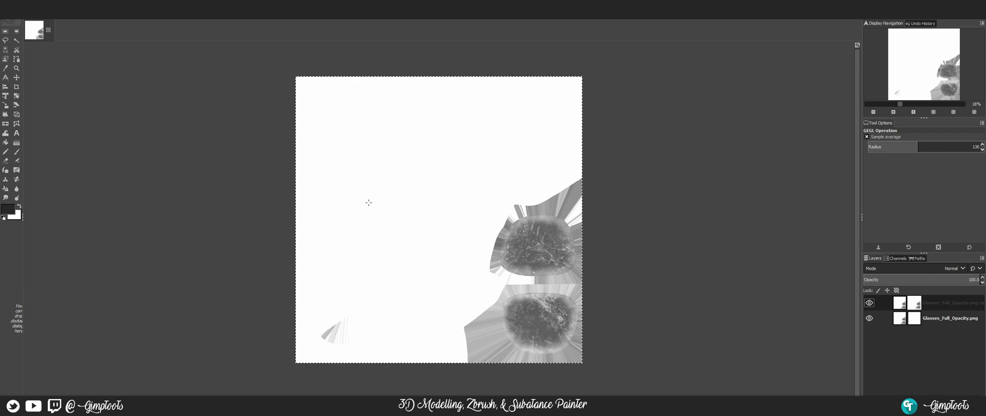
pyautogui.click(918, 322)
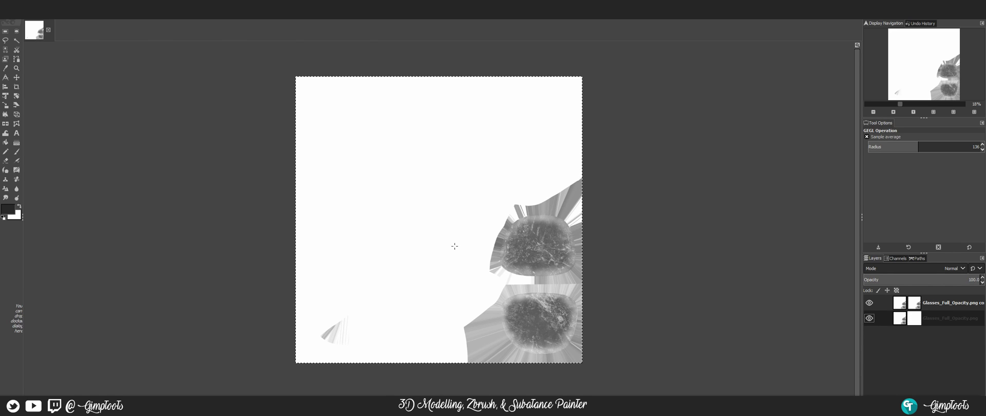
pyautogui.hotkey('ctrl', 'v')
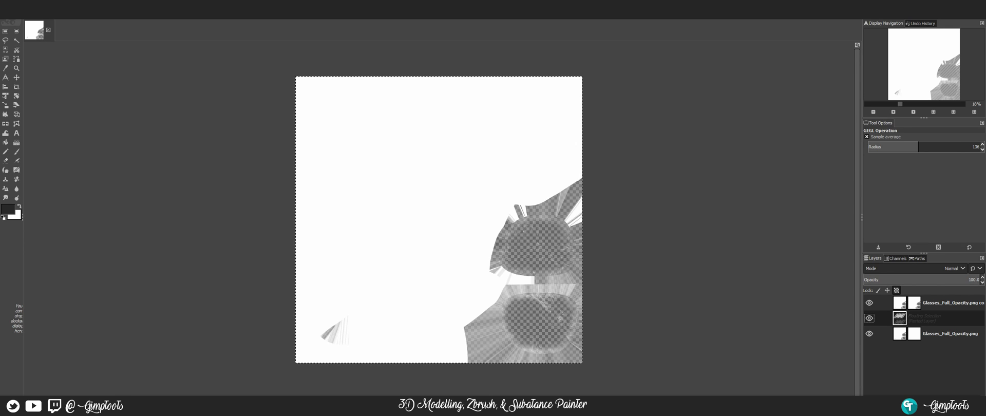
pyautogui.hotkey('ctrl', 'h')
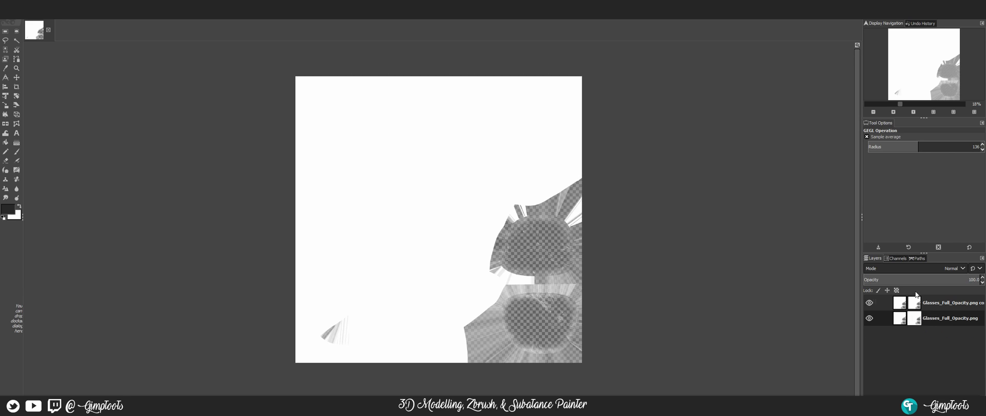
# Delete the duplicate layer and check the image's channels for an alpha channel
pyautogui.click(951, 301)
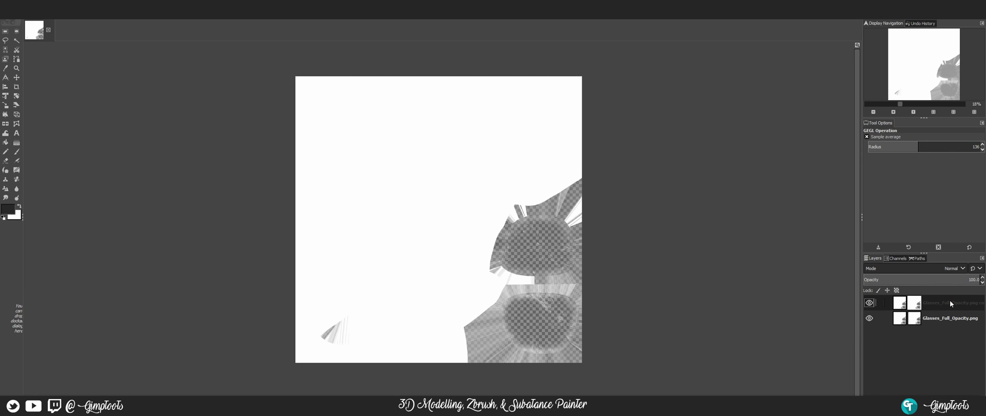
pyautogui.click(904, 318)
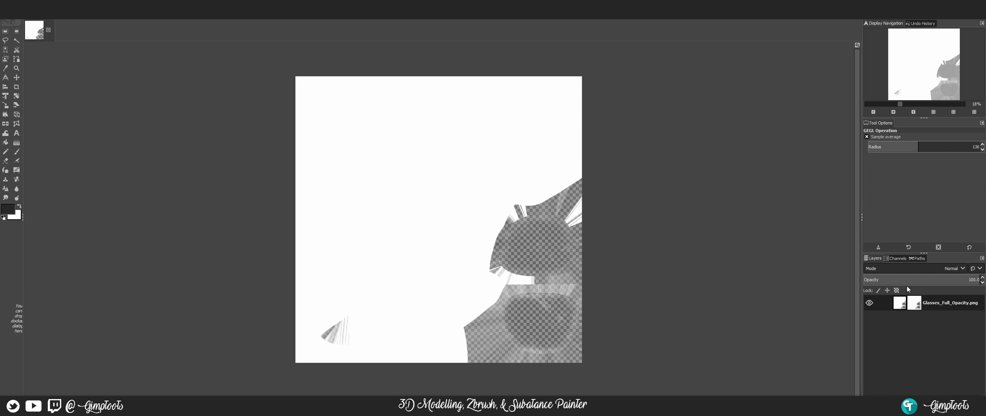
pyautogui.click(897, 260)
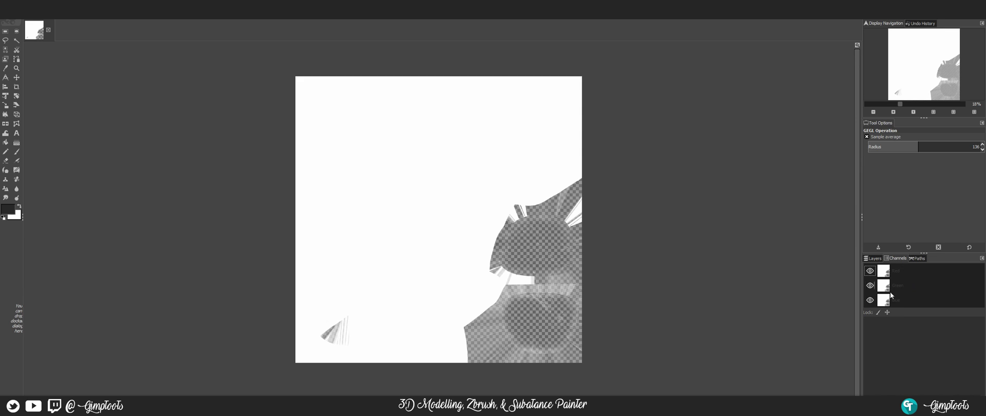
pyautogui.click(874, 259)
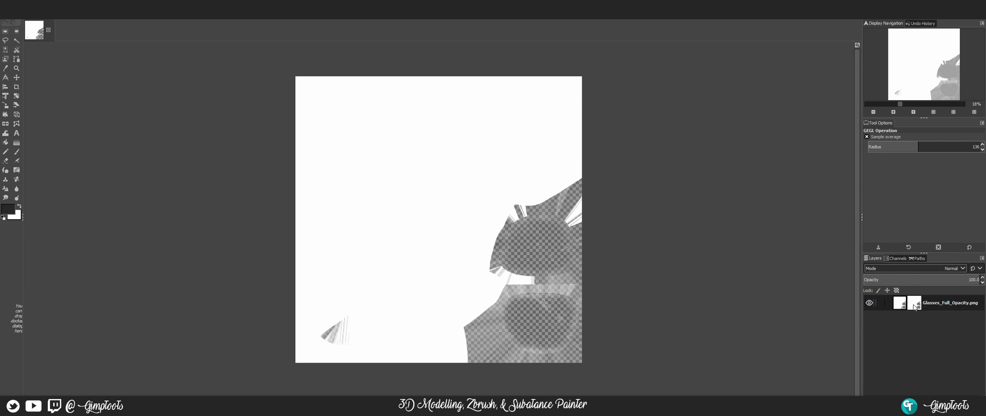
# Apply the layer mask to the Glasses_Full_Opacity.png layer and check the channels list again
pyautogui.rightClick(914, 307)
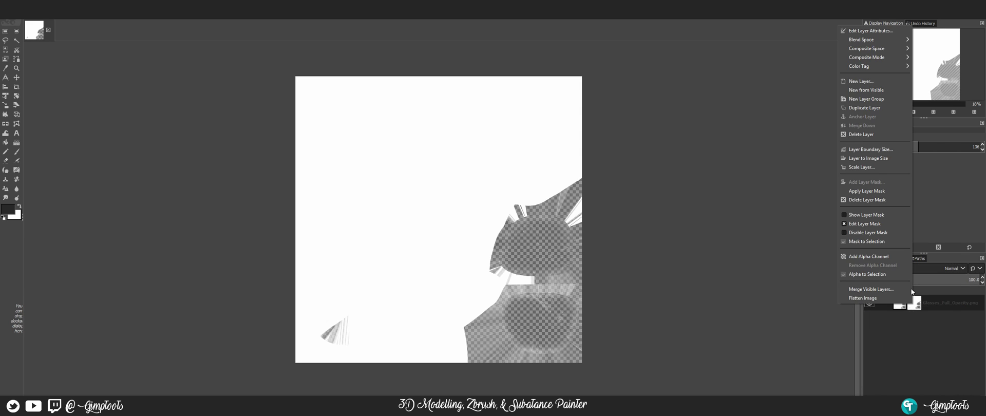
pyautogui.click(872, 194)
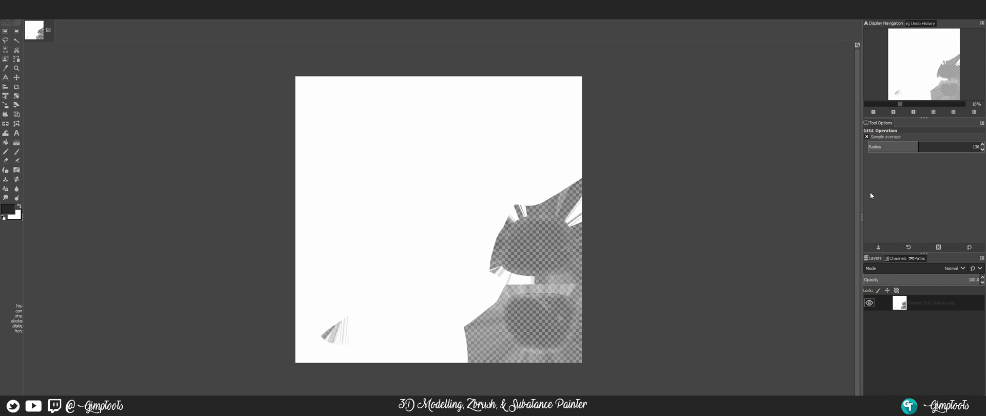
pyautogui.click(898, 259)
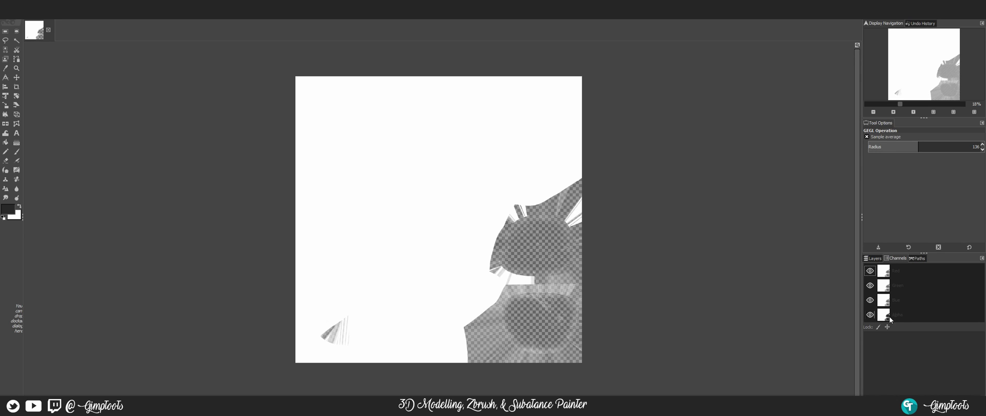
pyautogui.click(872, 259)
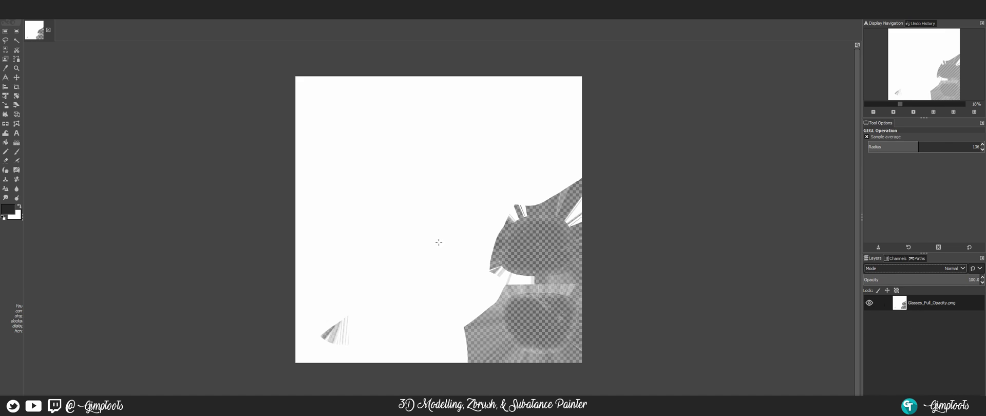
# Export the image as a PNG into the Substance folder with automatic pixel format and compression level 9
pyautogui.click(20, 20)
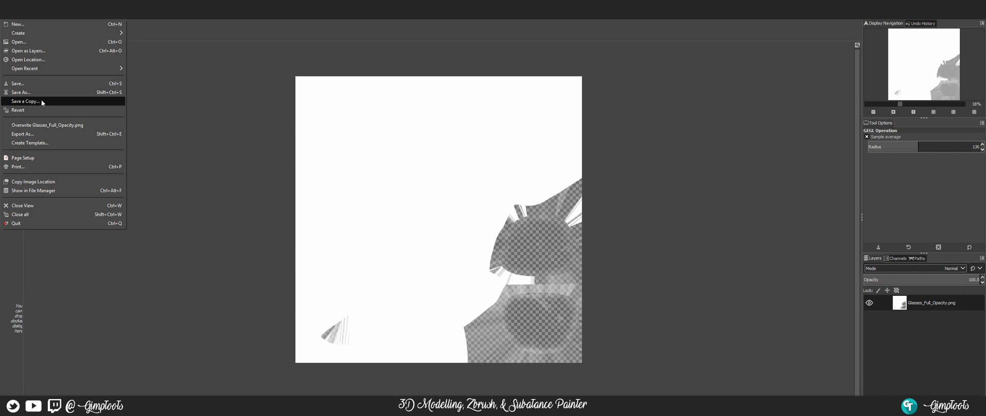
pyautogui.click(37, 139)
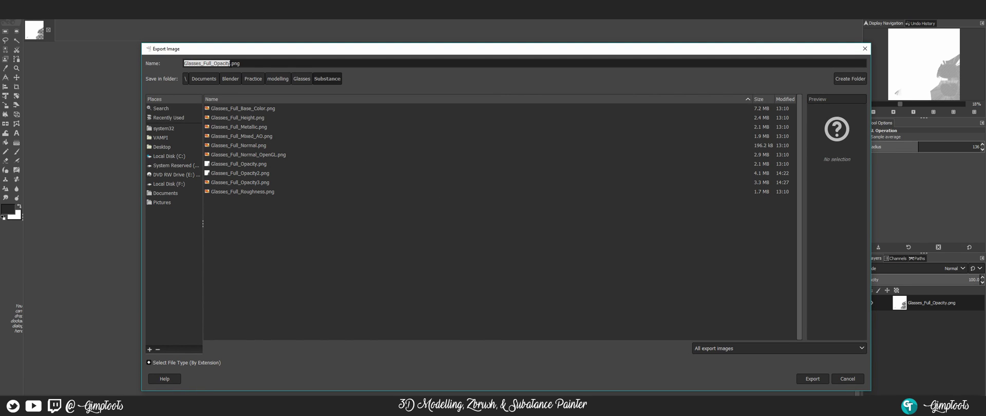
pyautogui.click(231, 64)
pyautogui.click(812, 378)
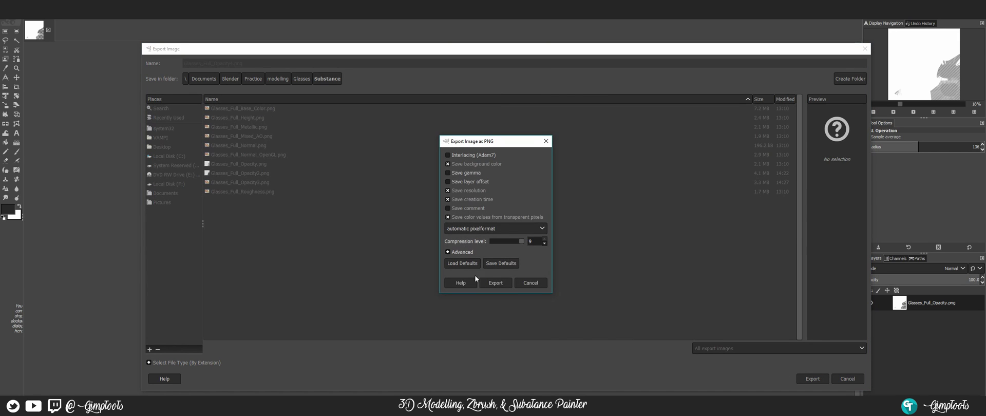
pyautogui.click(497, 282)
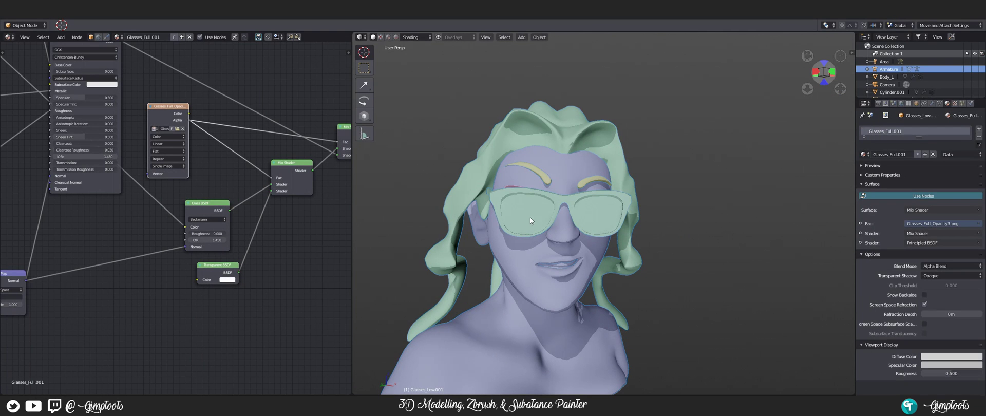
# Switch to Blender and view the glasses on the model and the mix shader nodes leading to the material output
pyautogui.moveTo(568, 239)
pyautogui.mouseDown()
pyautogui.moveTo(550, 255)
pyautogui.moveTo(546, 223)
pyautogui.moveTo(553, 235)
pyautogui.moveTo(573, 226)
pyautogui.moveTo(557, 228)
pyautogui.mouseUp()
pyautogui.scroll(-4, 547, 226)
pyautogui.scroll(5, 553, 236)
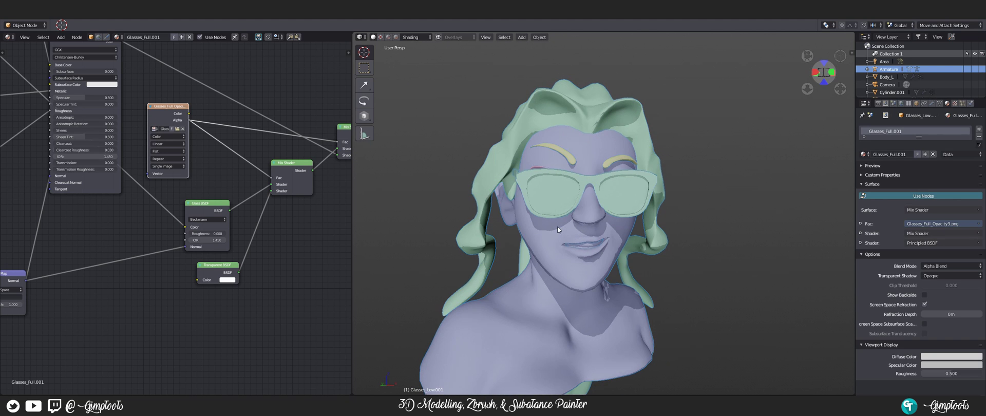
pyautogui.scroll(-2, 301, 268)
pyautogui.moveTo(303, 298); pyautogui.dragTo(252, 297)
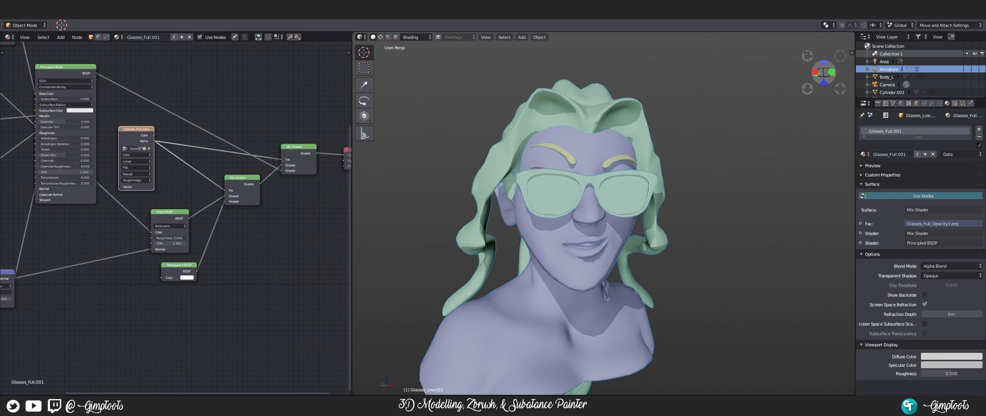
# Add the Glasses_Full_Opacity4 image from the Substance folder to the glasses material as an image texture node
pyautogui.moveTo(305, 194); pyautogui.dragTo(264, 198)
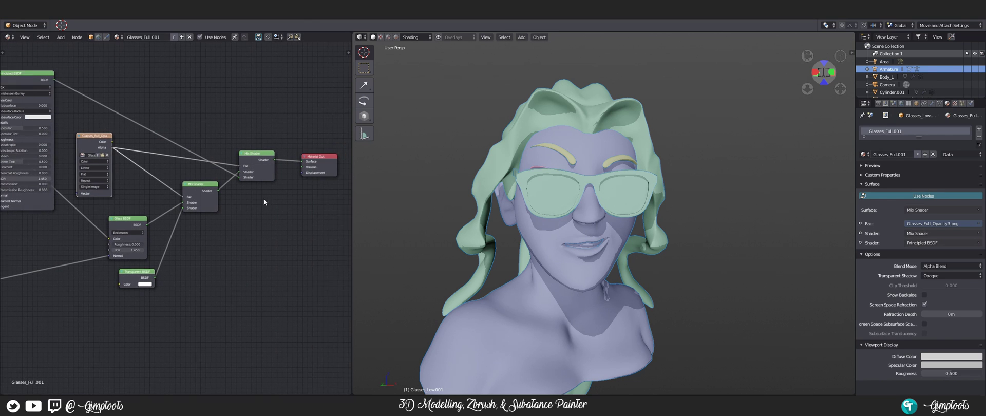
pyautogui.moveTo(646, 208); pyautogui.dragTo(672, 209)
pyautogui.moveTo(301, 240); pyautogui.dragTo(225, 174)
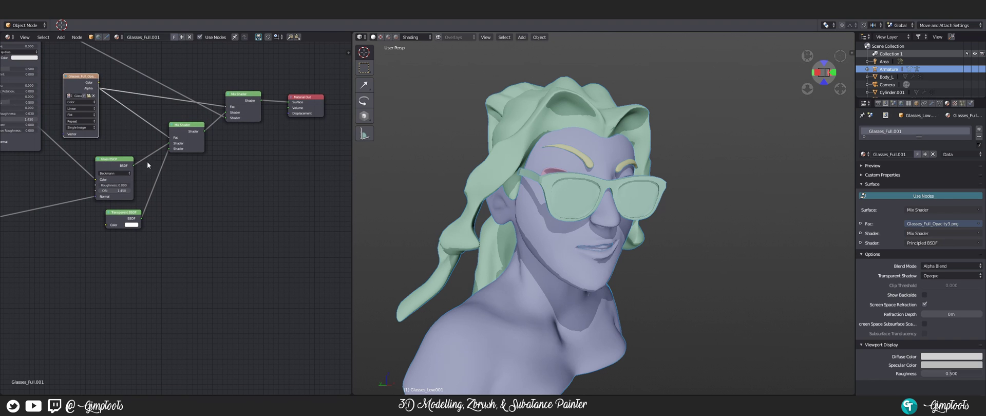
pyautogui.moveTo(199, 406)
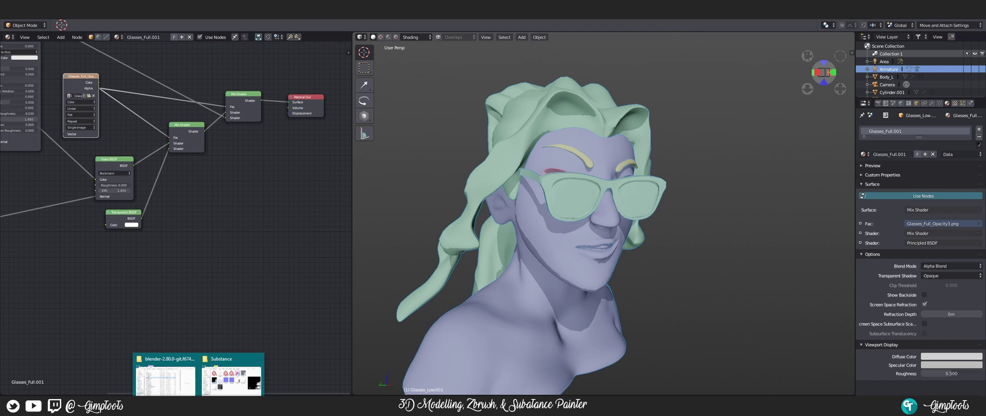
pyautogui.click(231, 374)
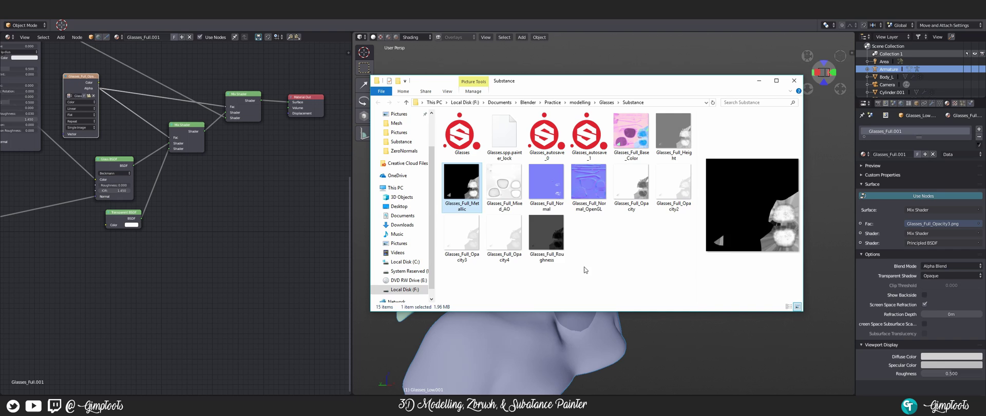
pyautogui.click(503, 231)
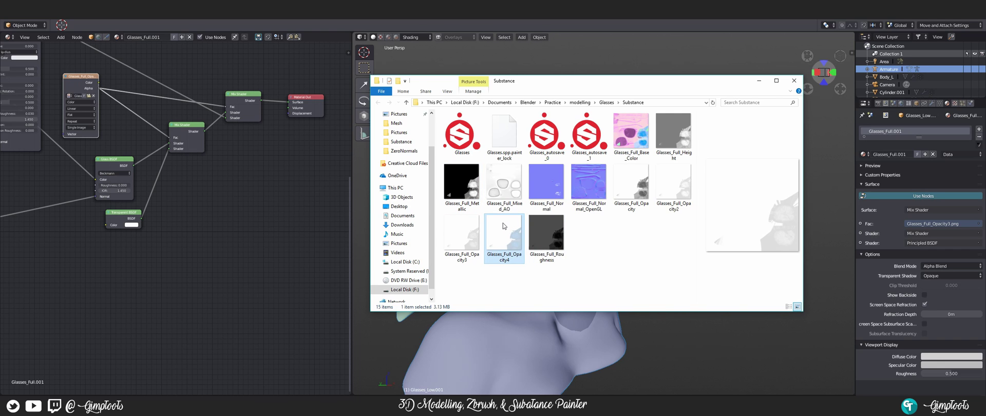
pyautogui.moveTo(505, 227); pyautogui.dragTo(209, 207)
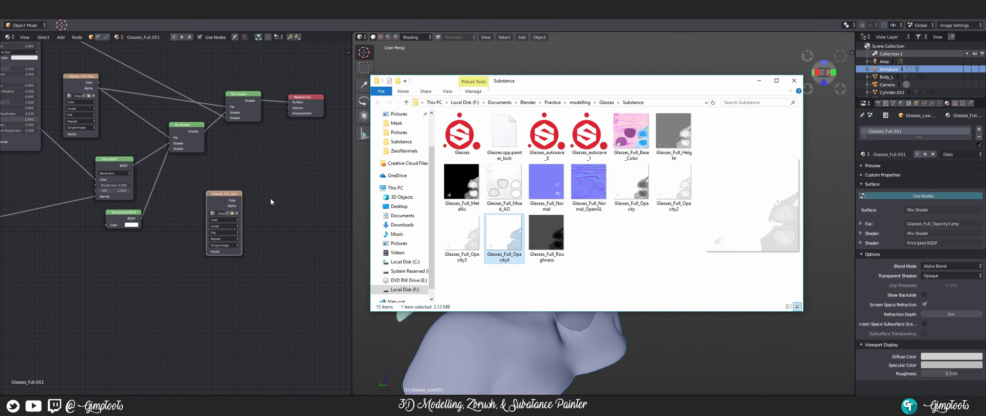
pyautogui.click(759, 81)
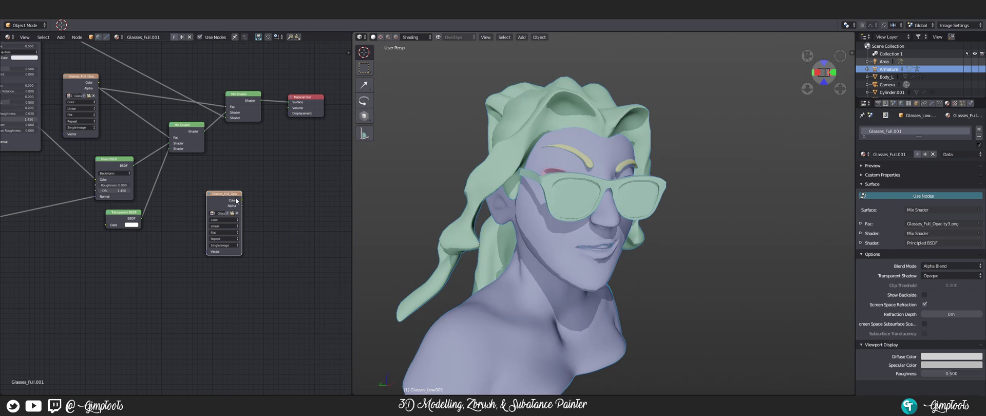
# Space the Material Output and final Mix Shader nodes farther out and place the new opacity image node beside the Transparent BSDF
pyautogui.scroll(2, 265, 216)
pyautogui.moveTo(274, 203); pyautogui.dragTo(188, 191)
pyautogui.moveTo(216, 160); pyautogui.dragTo(242, 163)
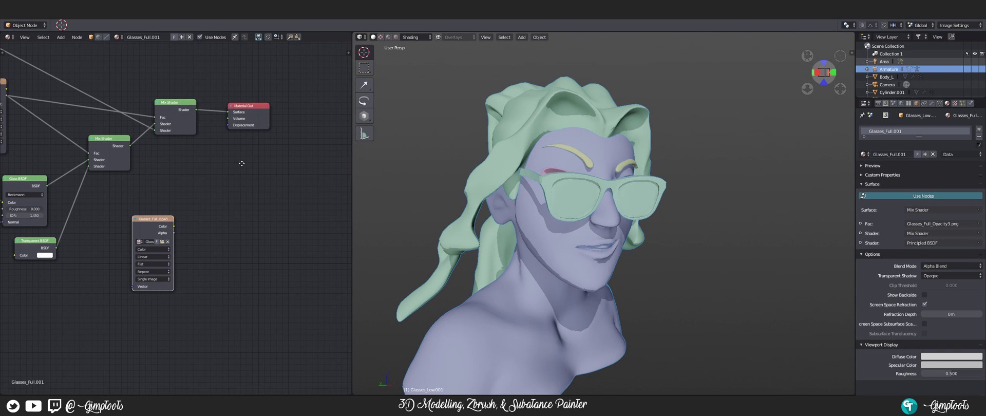
pyautogui.moveTo(254, 106); pyautogui.dragTo(297, 94)
pyautogui.moveTo(262, 151); pyautogui.dragTo(301, 134)
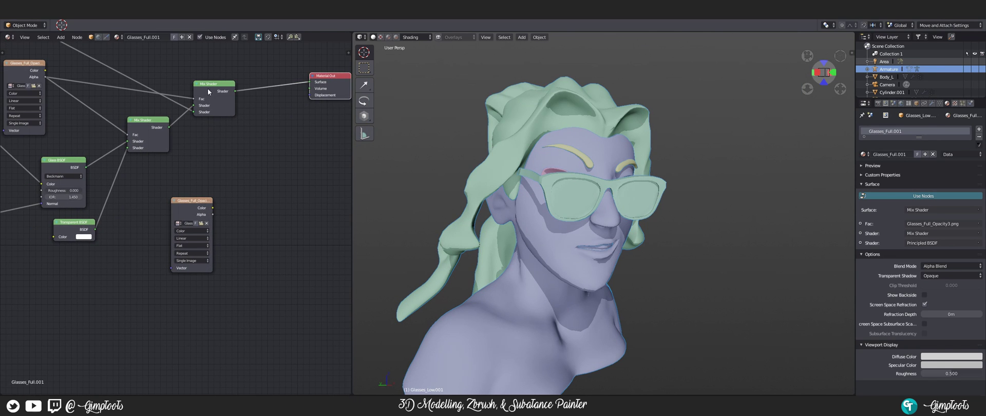
pyautogui.moveTo(207, 88); pyautogui.dragTo(230, 75)
pyautogui.moveTo(235, 163); pyautogui.dragTo(212, 176)
pyautogui.moveTo(200, 206); pyautogui.dragTo(146, 230)
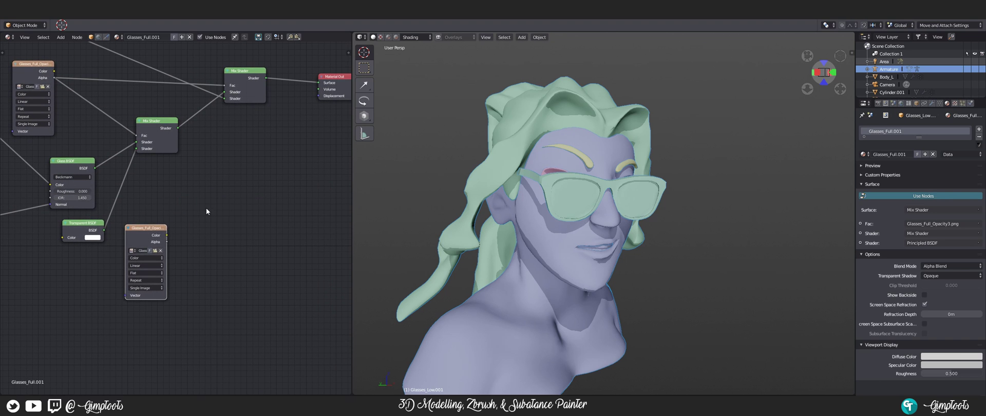
# Shift the Glass BSDF node and align the Transparent BSDF node directly beneath it
pyautogui.moveTo(205, 207); pyautogui.dragTo(195, 212)
pyautogui.moveTo(612, 191); pyautogui.dragTo(592, 198)
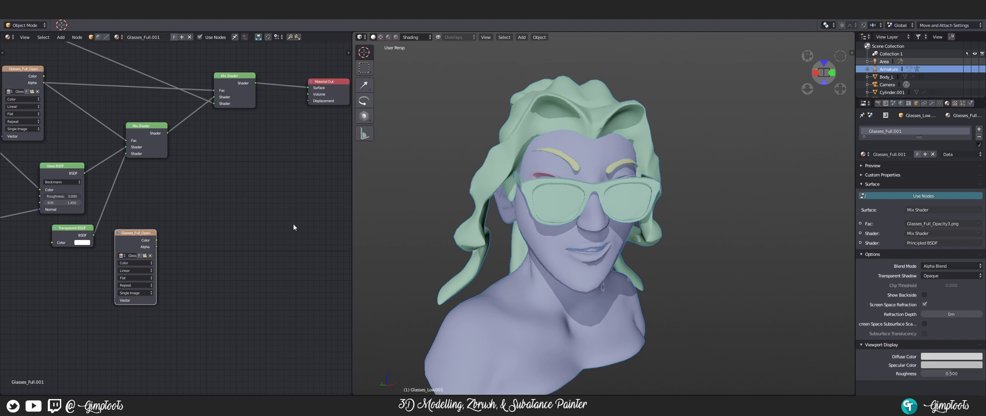
pyautogui.moveTo(225, 199); pyautogui.dragTo(202, 204)
pyautogui.moveTo(249, 183); pyautogui.dragTo(322, 181)
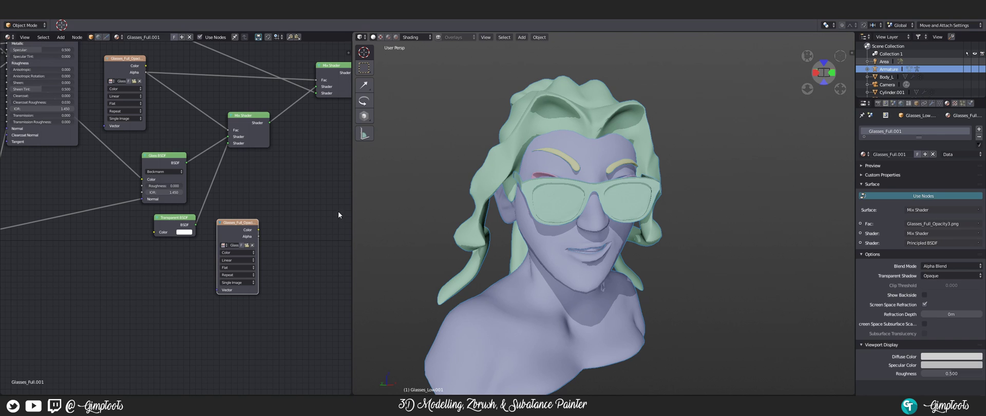
pyautogui.moveTo(160, 160); pyautogui.dragTo(183, 138)
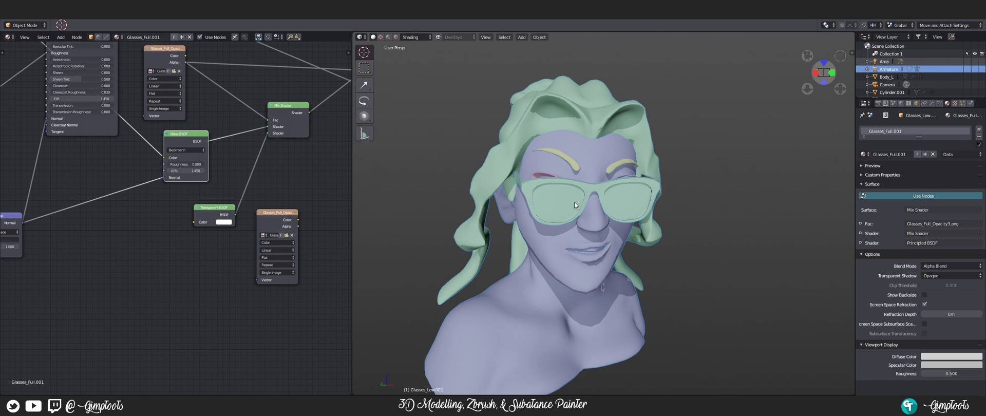
pyautogui.moveTo(210, 209); pyautogui.dragTo(180, 205)
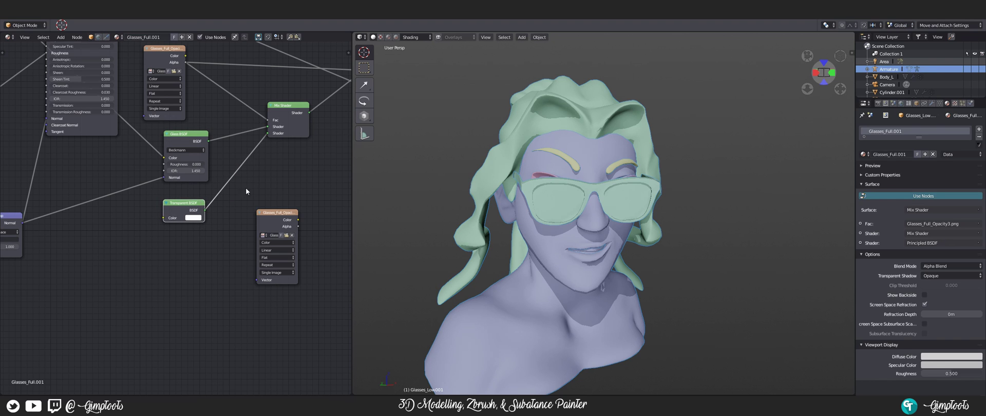
# Move the first Mix Shader closer to the Glass and Transparent BSDF nodes and nudge the Principled BSDF node
pyautogui.moveTo(246, 187); pyautogui.dragTo(205, 218)
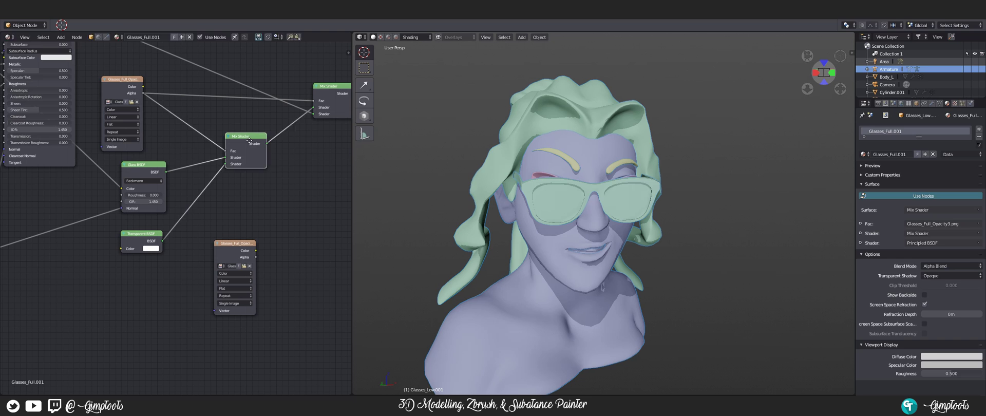
pyautogui.moveTo(244, 139); pyautogui.dragTo(245, 143)
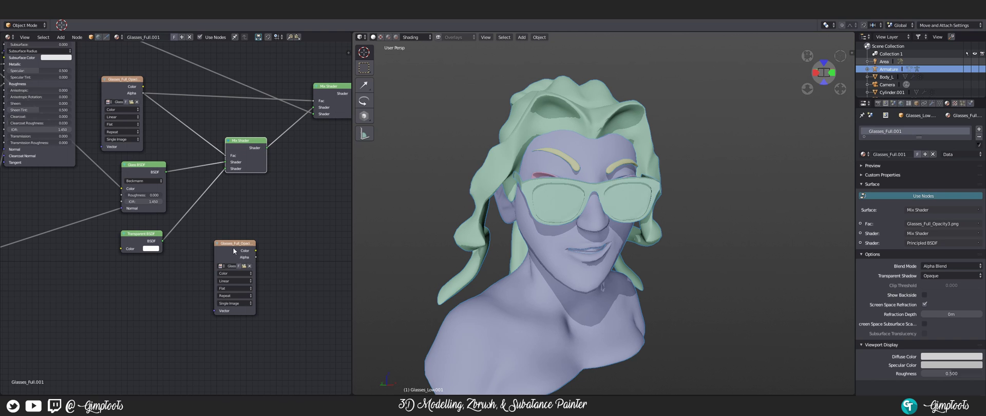
pyautogui.moveTo(233, 247); pyautogui.dragTo(204, 246)
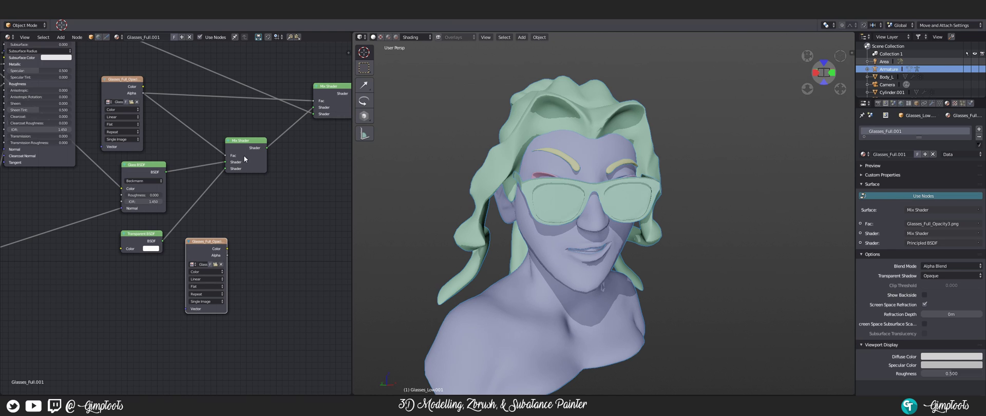
pyautogui.moveTo(244, 148); pyautogui.dragTo(219, 146)
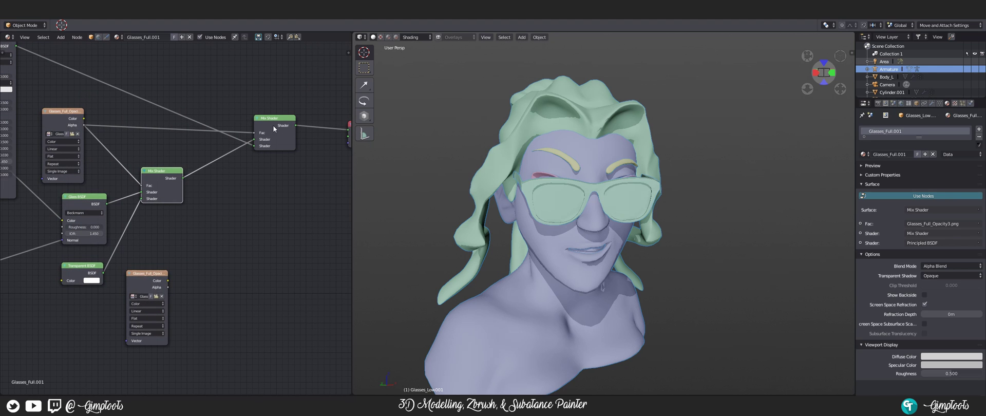
pyautogui.moveTo(220, 190); pyautogui.dragTo(204, 209)
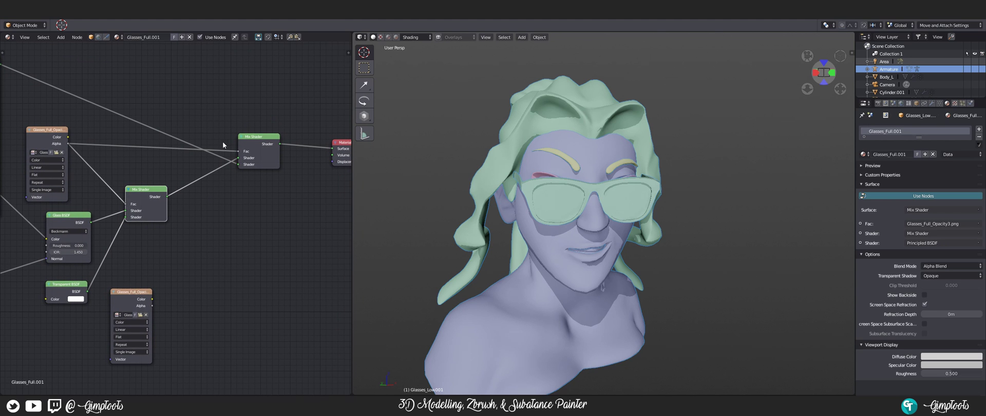
pyautogui.scroll(-1, 237, 207)
pyautogui.scroll(-1, 237, 208)
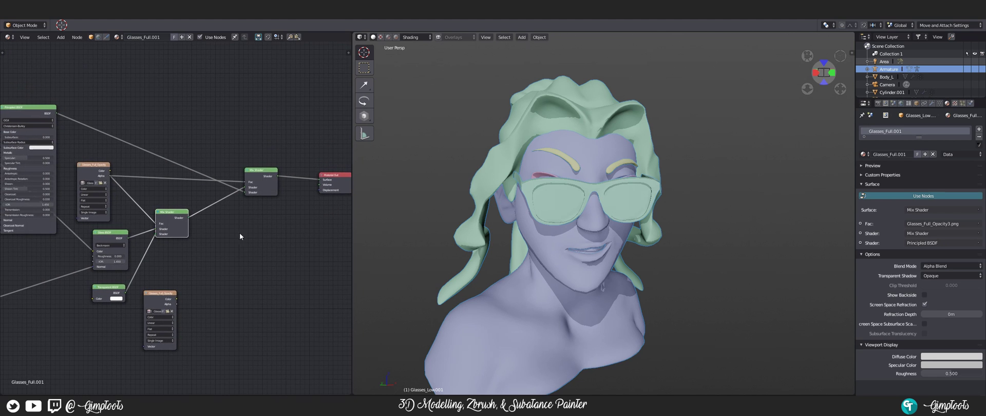
pyautogui.moveTo(45, 118)
pyautogui.mouseDown()
pyautogui.moveTo(153, 127)
pyautogui.moveTo(263, 117)
pyautogui.moveTo(213, 126)
pyautogui.moveTo(47, 108)
pyautogui.mouseUp()
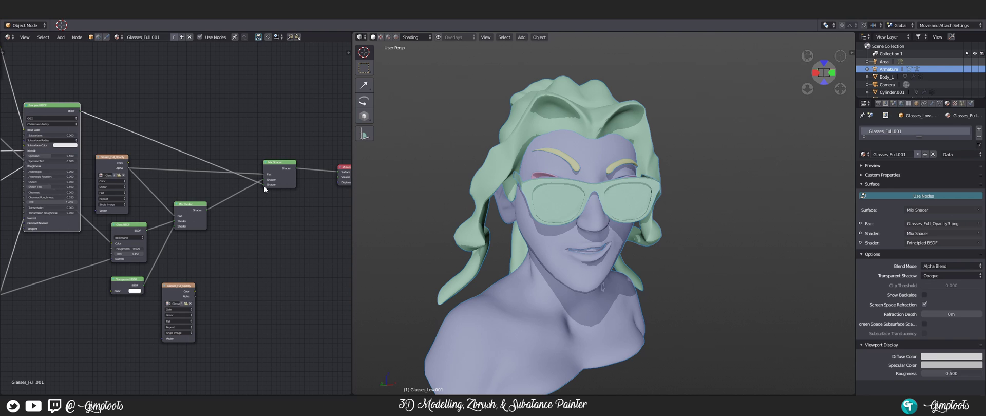
pyautogui.scroll(1, 264, 187)
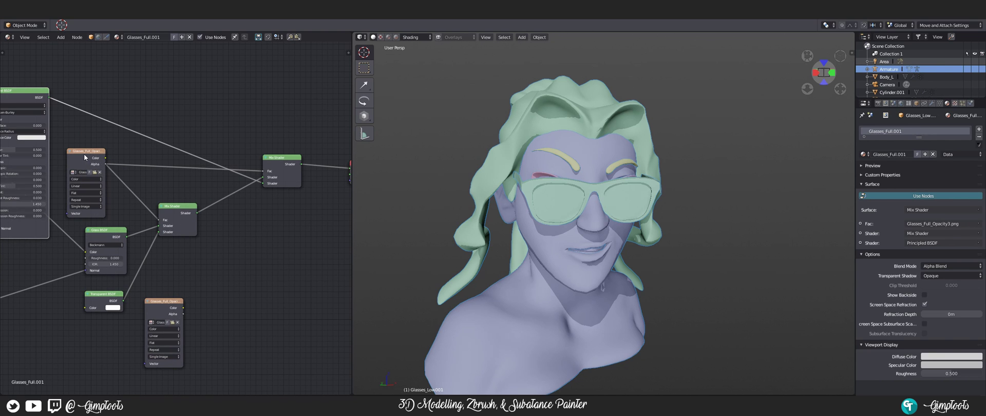
# Delete the unconnected Glasses_Full_Opacity4 image node from the glasses material
pyautogui.moveTo(169, 318); pyautogui.dragTo(180, 296)
pyautogui.moveTo(211, 273); pyautogui.dragTo(234, 267)
pyautogui.moveTo(282, 234); pyautogui.dragTo(226, 255)
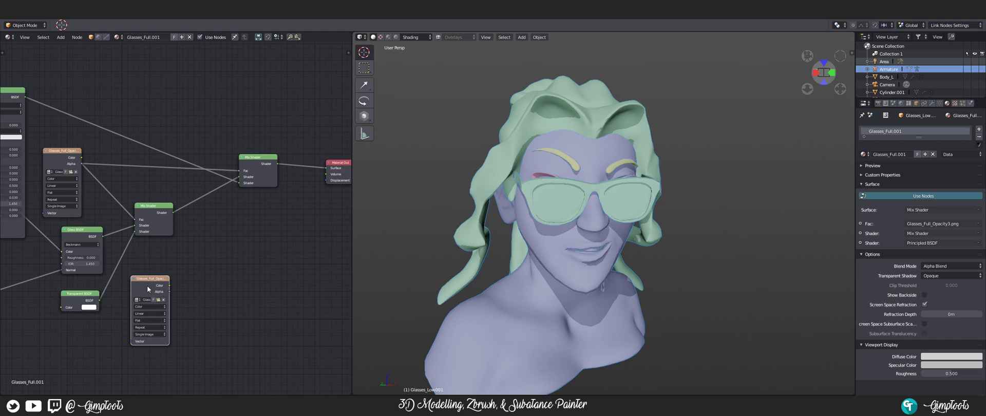
pyautogui.press('x')
pyautogui.hotkey('ctrl', 's')
pyautogui.click(161, 287)
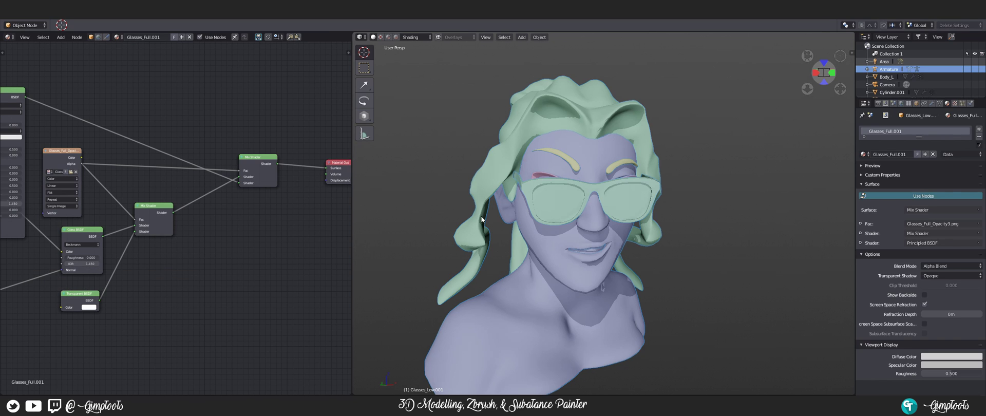
# Switch the 3D viewport to rendered shading to preview the glasses on the model
pyautogui.press('space')
pyautogui.hotkey('shift', 'z')
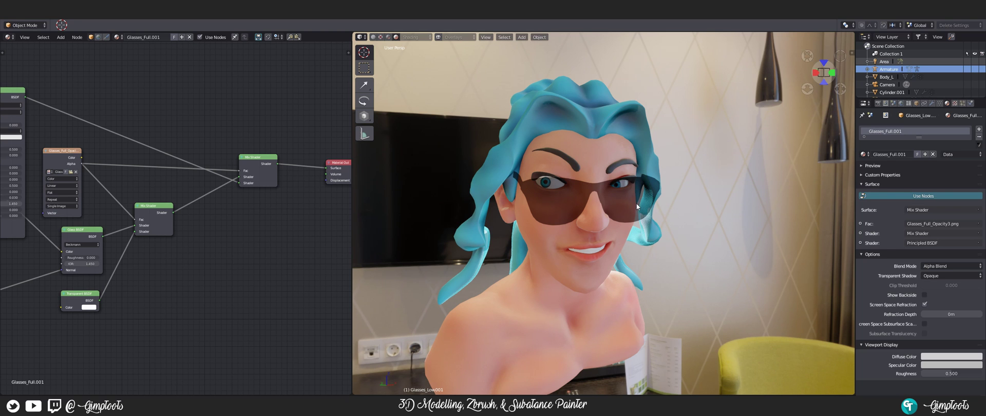
pyautogui.moveTo(637, 204); pyautogui.dragTo(589, 161)
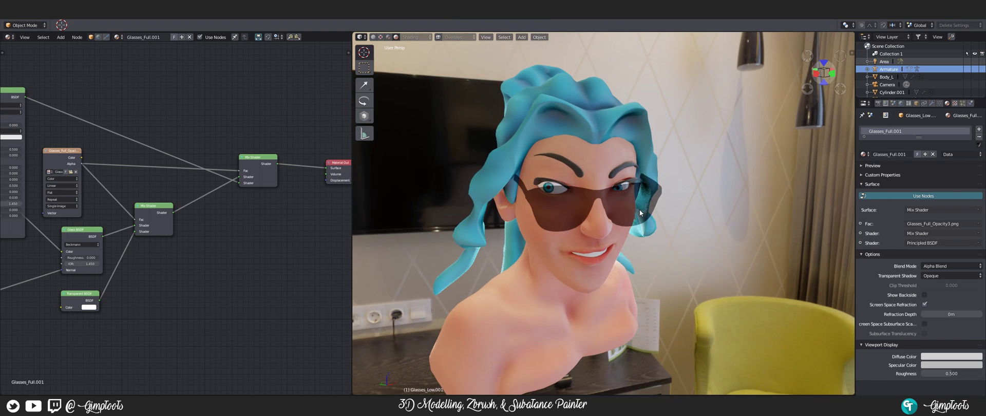
# Refresh the glasses' rendered material by starting and cancelling a move with overlays shown, and hide the overlays again
pyautogui.click(438, 37)
pyautogui.moveTo(583, 202); pyautogui.dragTo(581, 198)
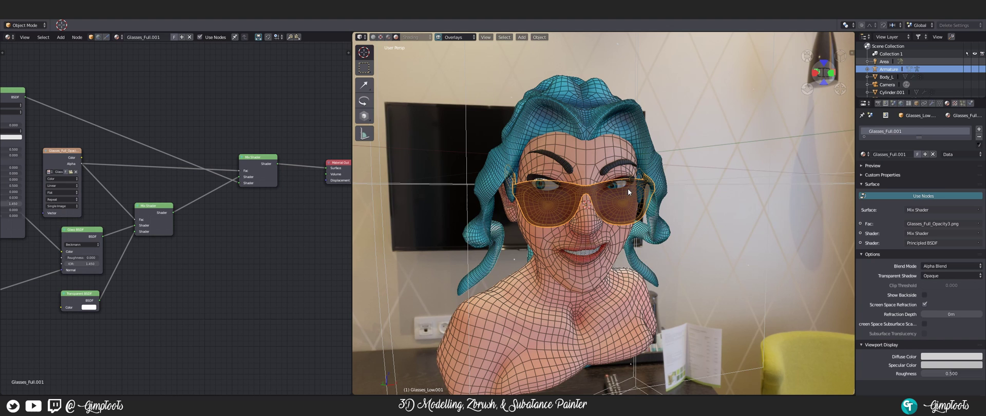
pyautogui.scroll(2, 610, 193)
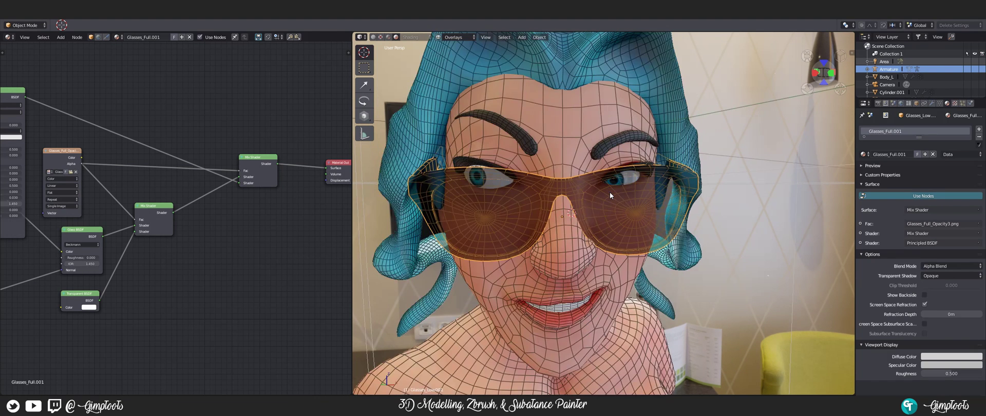
pyautogui.scroll(-2, 612, 193)
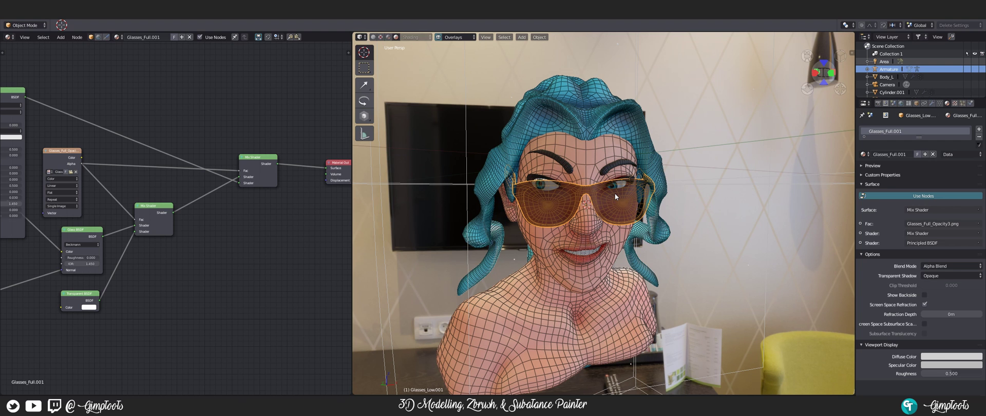
pyautogui.press('g')
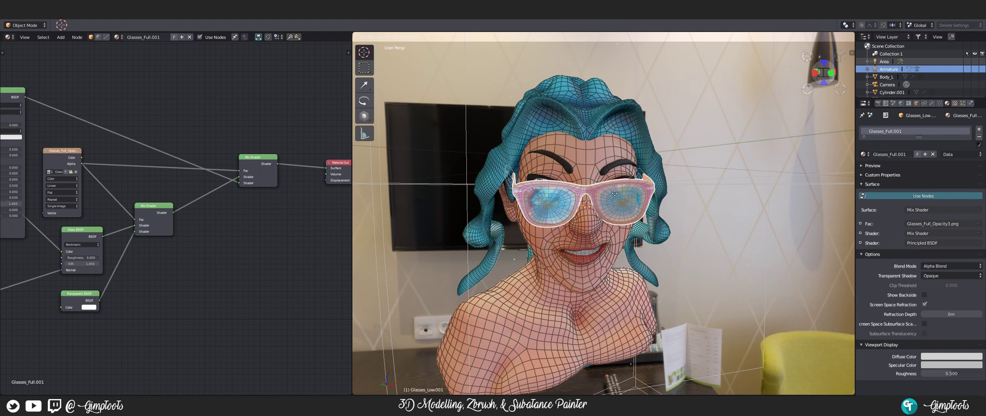
pyautogui.rightClick(615, 193)
pyautogui.moveTo(623, 241); pyautogui.dragTo(605, 246)
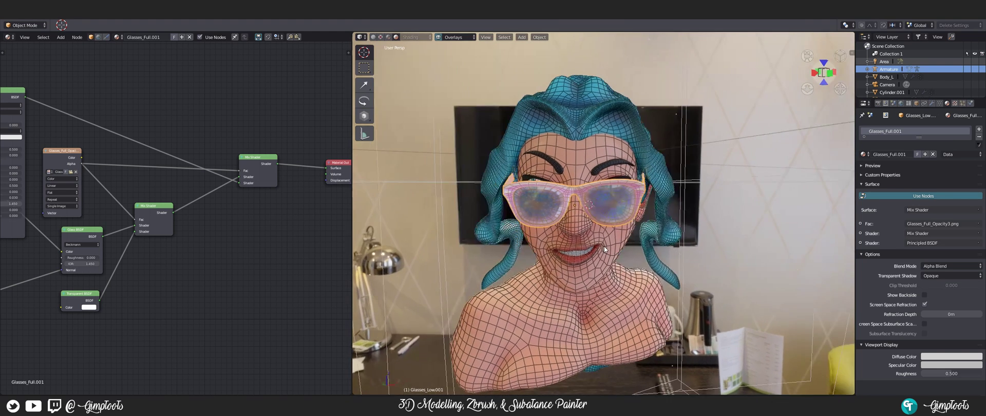
pyautogui.click(439, 36)
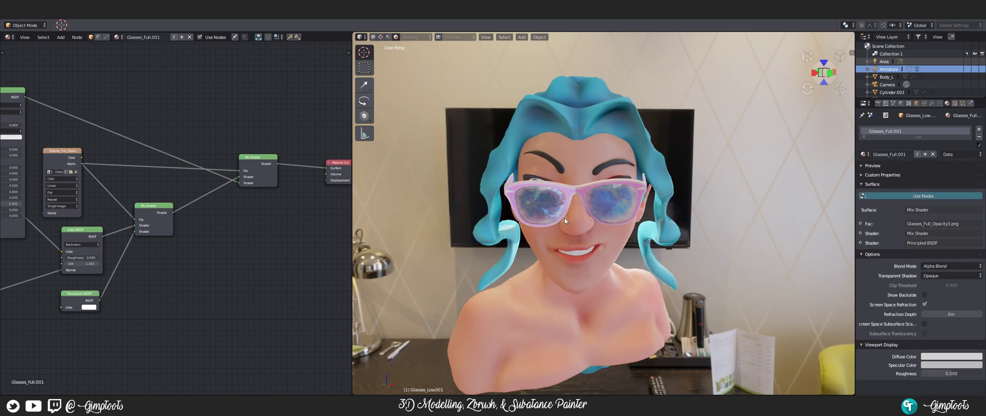
# Examine the rendered glasses from several angles and distances, checking the transparency and reflections of the lenses against the opaque frame
pyautogui.moveTo(565, 217); pyautogui.dragTo(579, 200)
pyautogui.scroll(10, 595, 189)
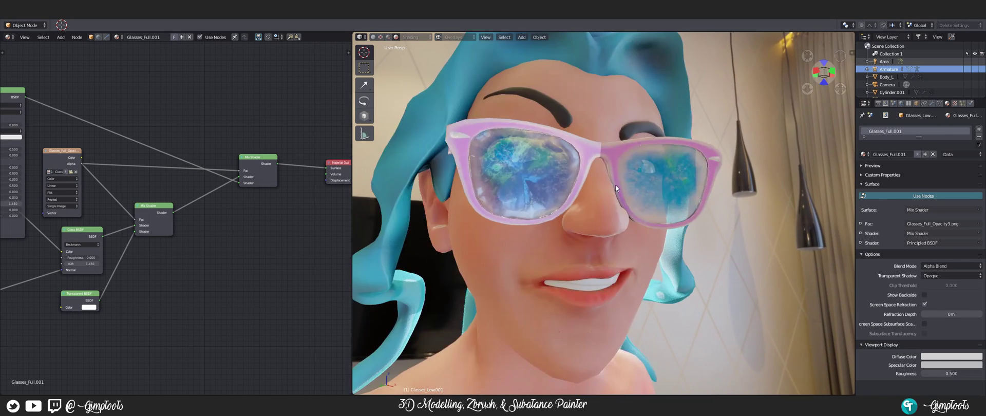
pyautogui.scroll(-10, 612, 187)
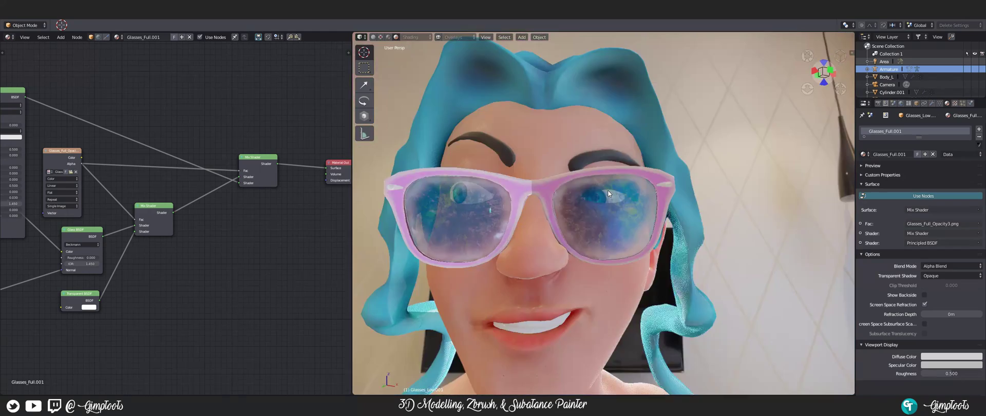
pyautogui.moveTo(609, 190); pyautogui.dragTo(590, 199)
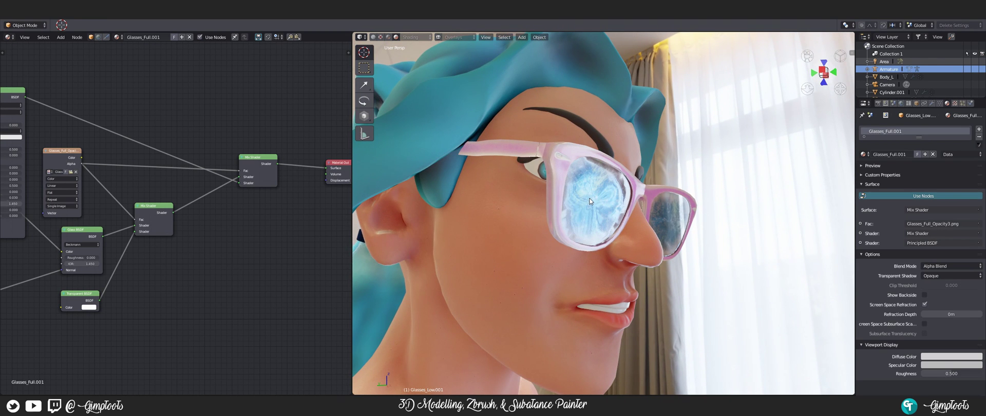
pyautogui.moveTo(600, 199); pyautogui.dragTo(559, 221)
pyautogui.moveTo(634, 209); pyautogui.dragTo(612, 215)
pyautogui.scroll(-5, 630, 226)
pyautogui.scroll(4, 612, 215)
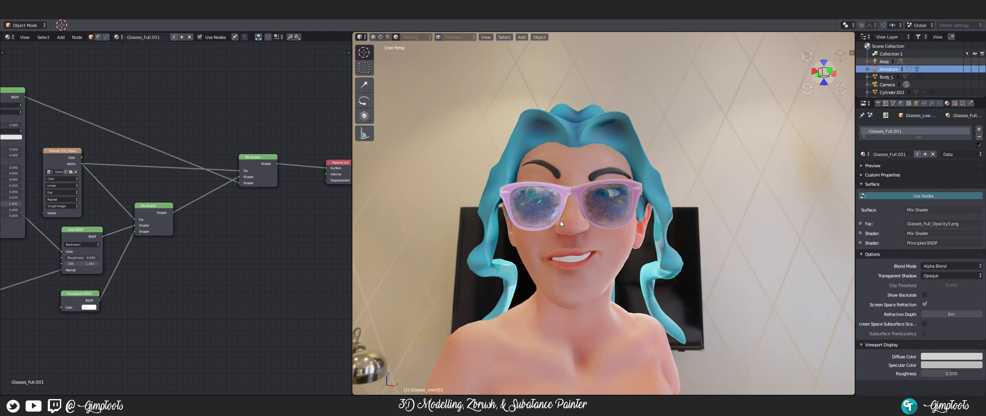
pyautogui.moveTo(560, 220)
pyautogui.mouseDown()
pyautogui.moveTo(578, 223)
pyautogui.moveTo(565, 217)
pyautogui.mouseUp()
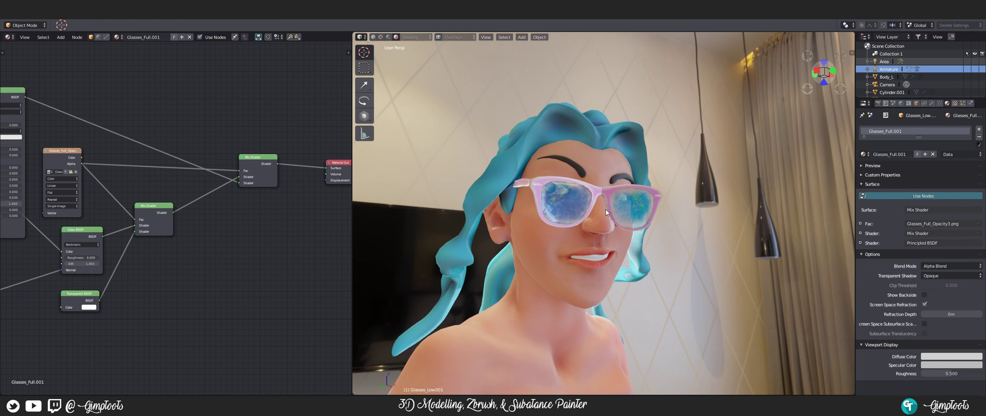
pyautogui.moveTo(611, 211); pyautogui.dragTo(572, 223)
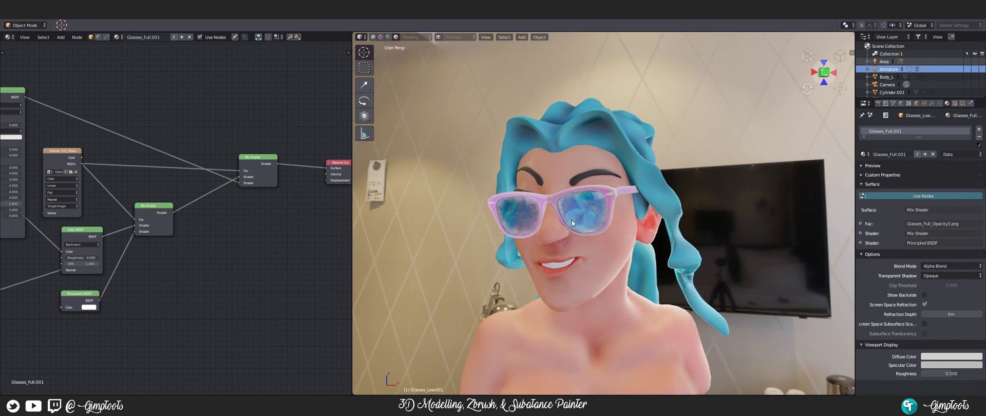